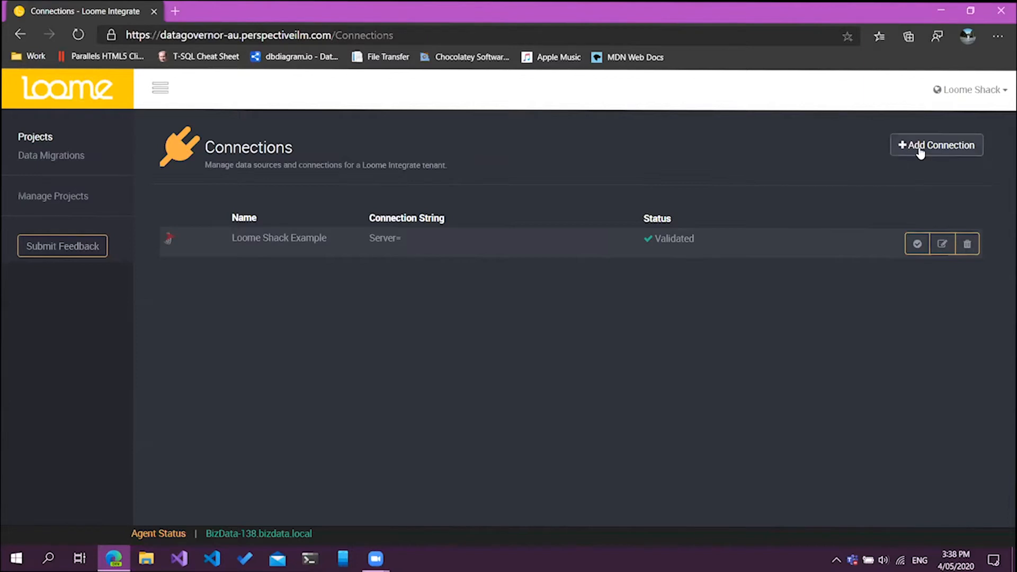
Step: Start a new connection named "SQL Server Output" that uses the Microsoft SQL Server connector, and proceed to its configuration
left_click(920, 149)
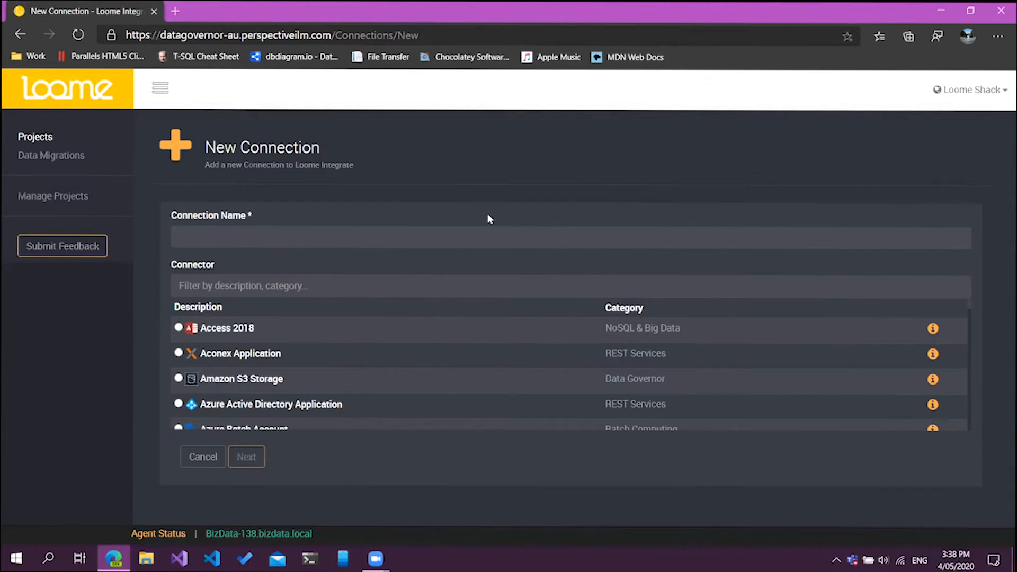
left_click(433, 234)
type("SQL Server Output")
left_click(300, 277)
type("sql server")
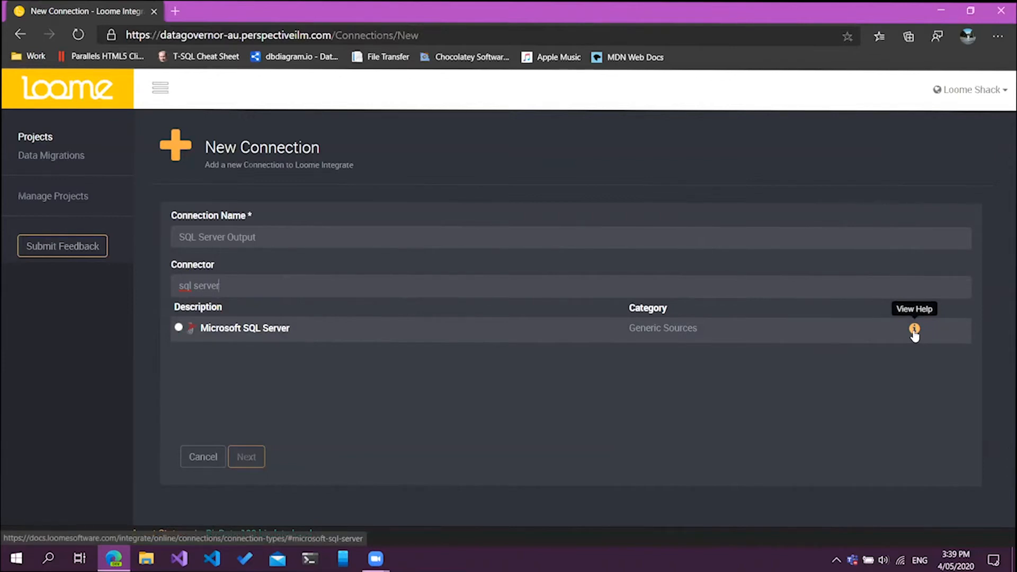
left_click(207, 328)
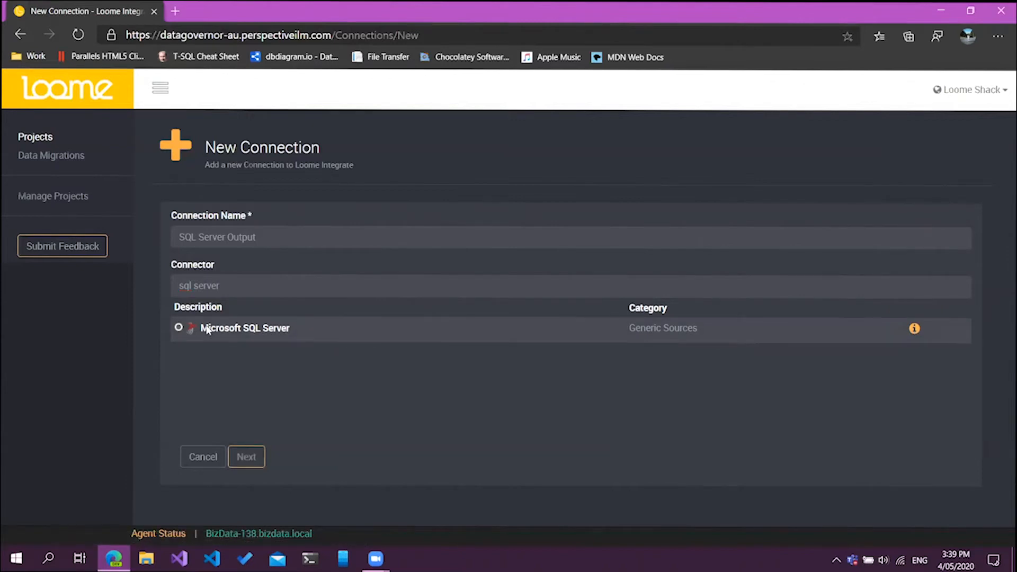
left_click(253, 456)
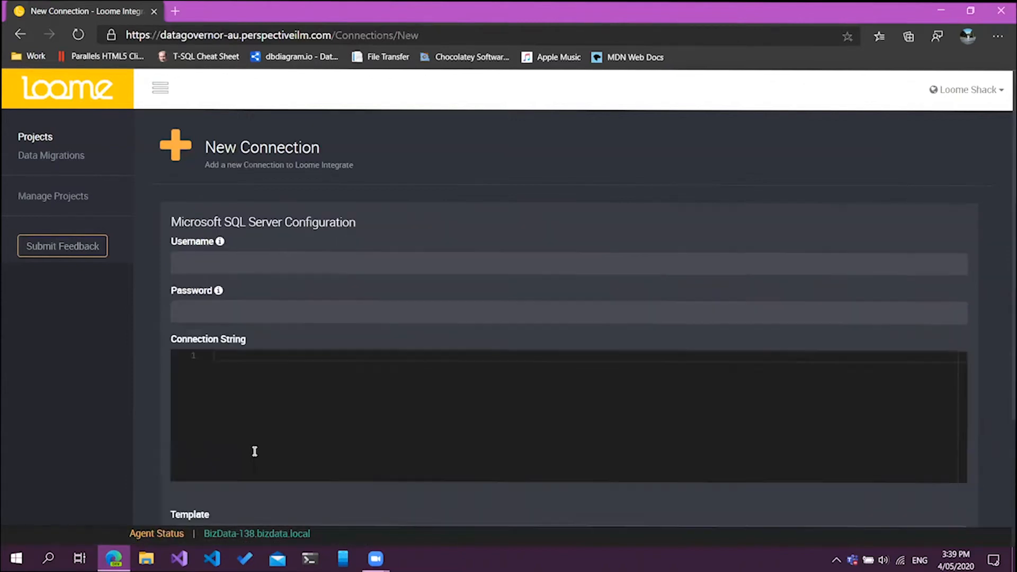
Step: Fill the connection string from the SQL Azure Standard template and replace its server name and database placeholders
scroll(68, 430, "down", 2)
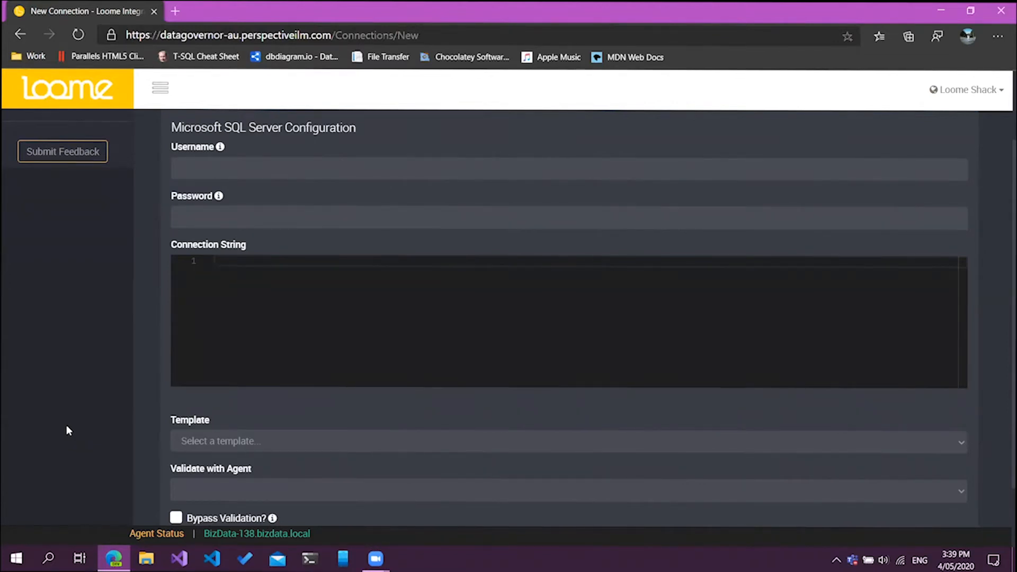
left_click(205, 447)
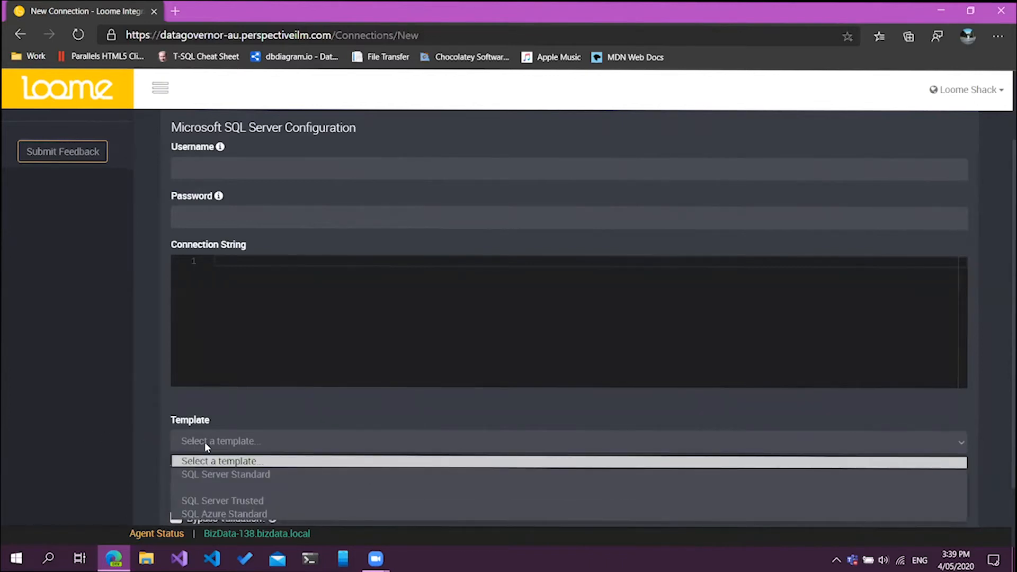
left_click(208, 515)
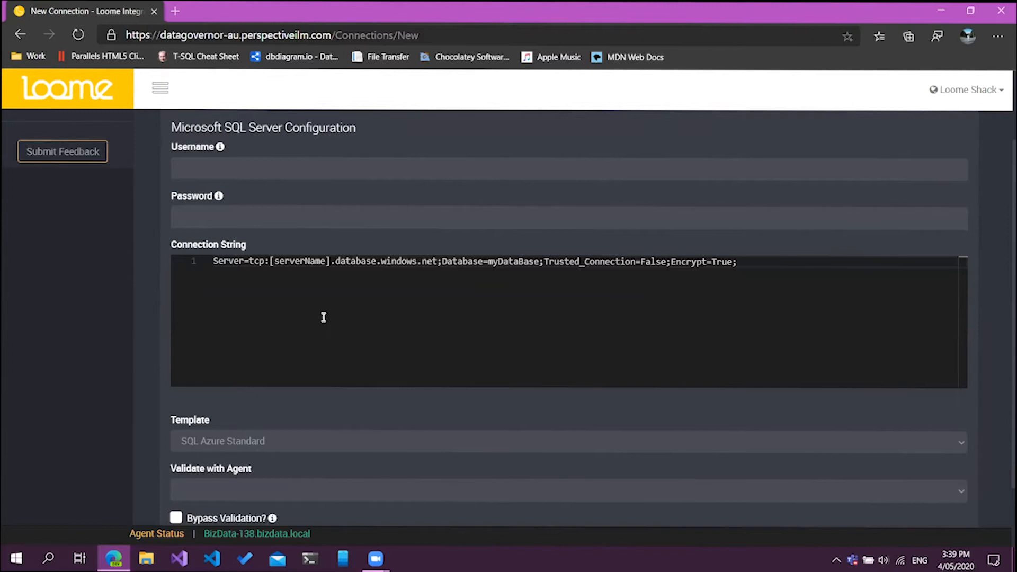
left_click(332, 262)
left_click_drag(331, 262, 270, 261)
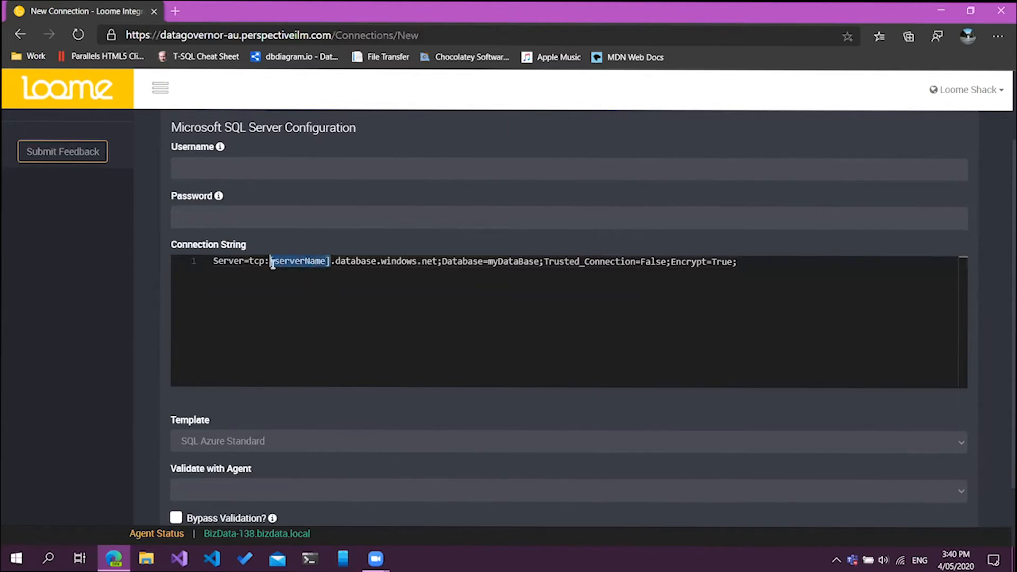
double_click(510, 261)
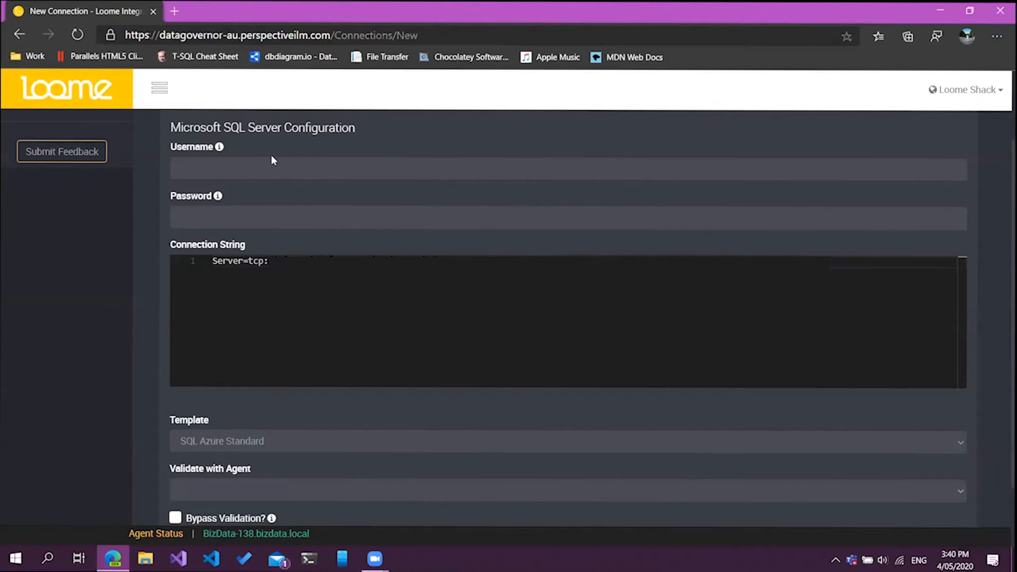
Step: Enter the username dgadmin and the account password for the SQL Server connection, and submit it
left_click(260, 168)
type("dgadmin")
key("Tab")
type("•••••")
key("ctrl+a")
key("BackSpace")
type("•••••••••••••")
scroll(75, 295, "down", 2)
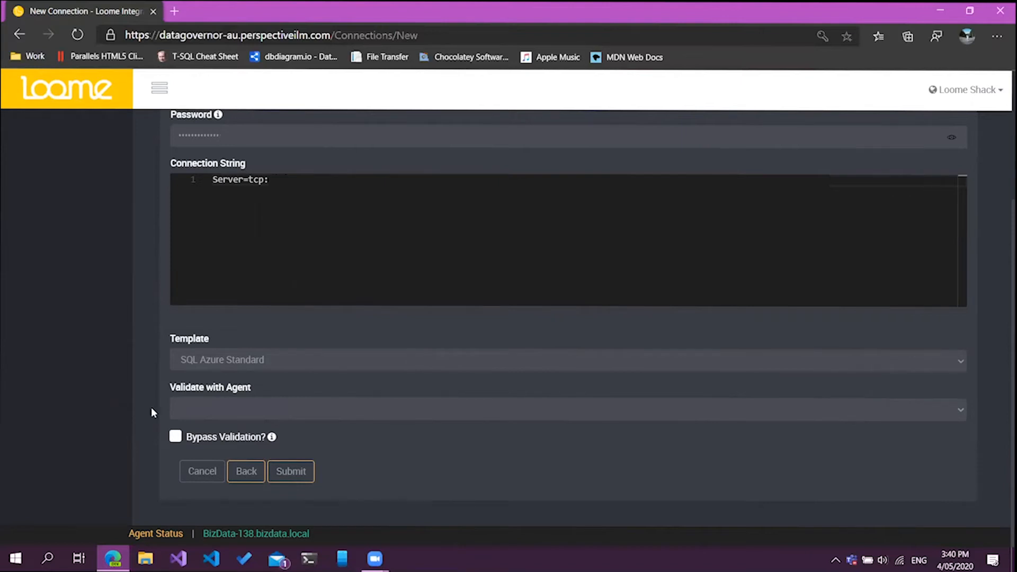
left_click(296, 472)
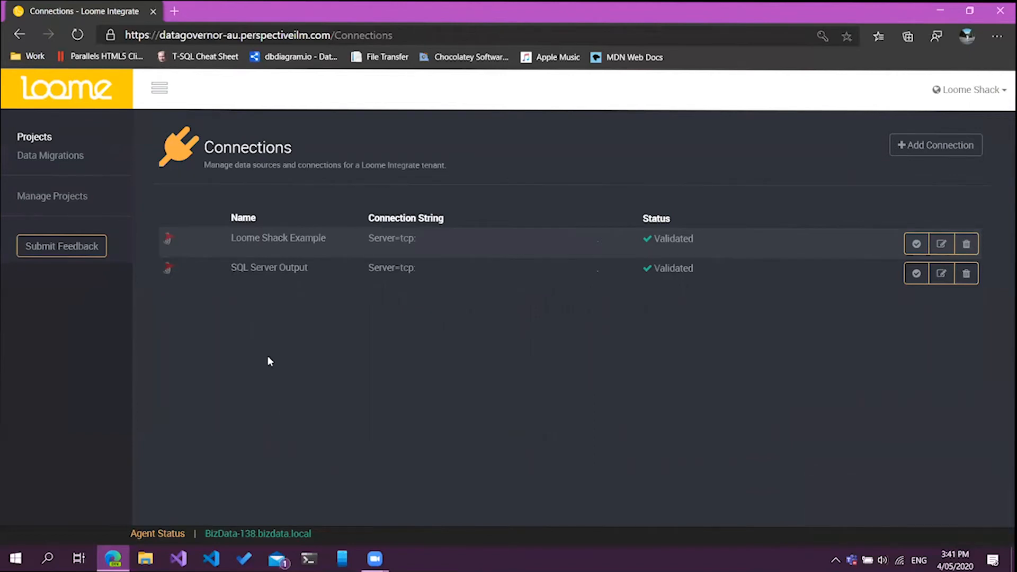
Step: Create a job named "Simple SQL Server Migration" in the Data Migrations project
left_click(51, 158)
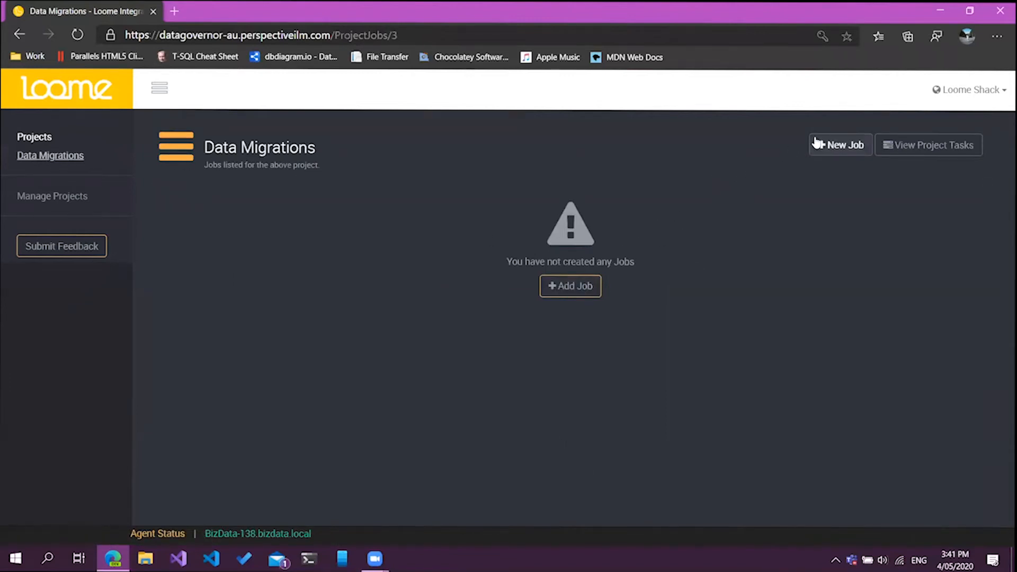
left_click(840, 144)
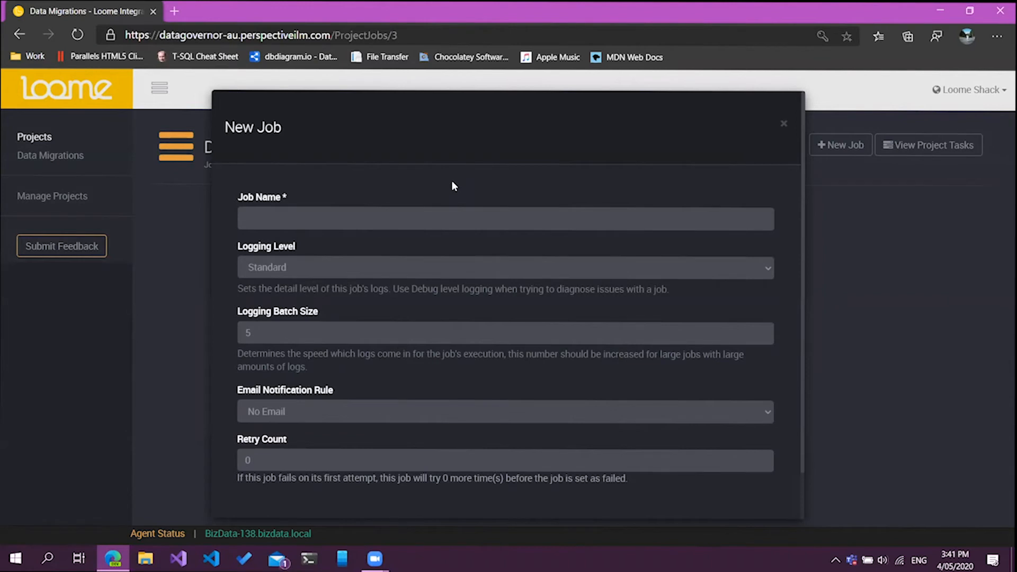
left_click(385, 216)
type("Simple SQL Server Migration")
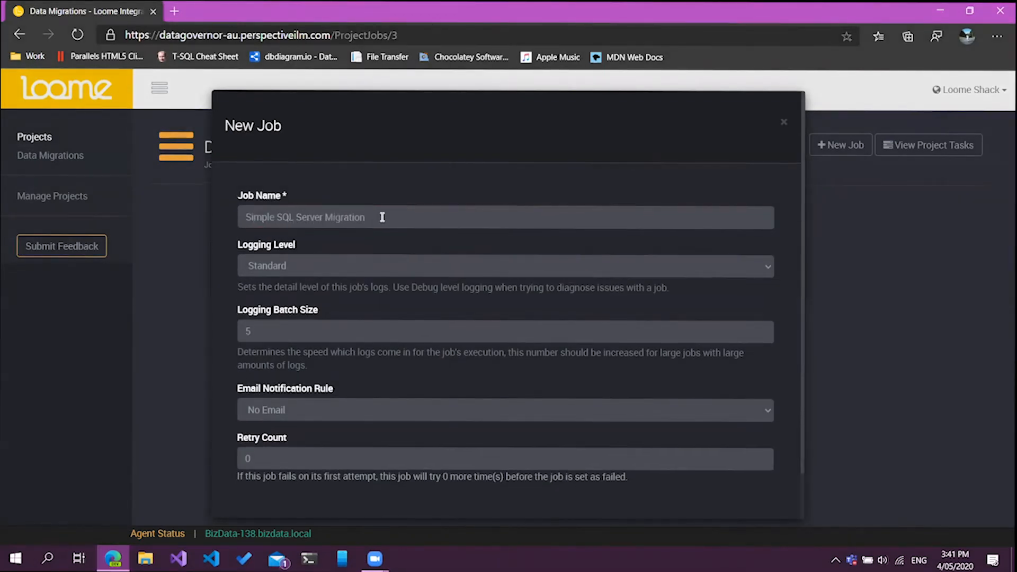
scroll(259, 206, "down", 1)
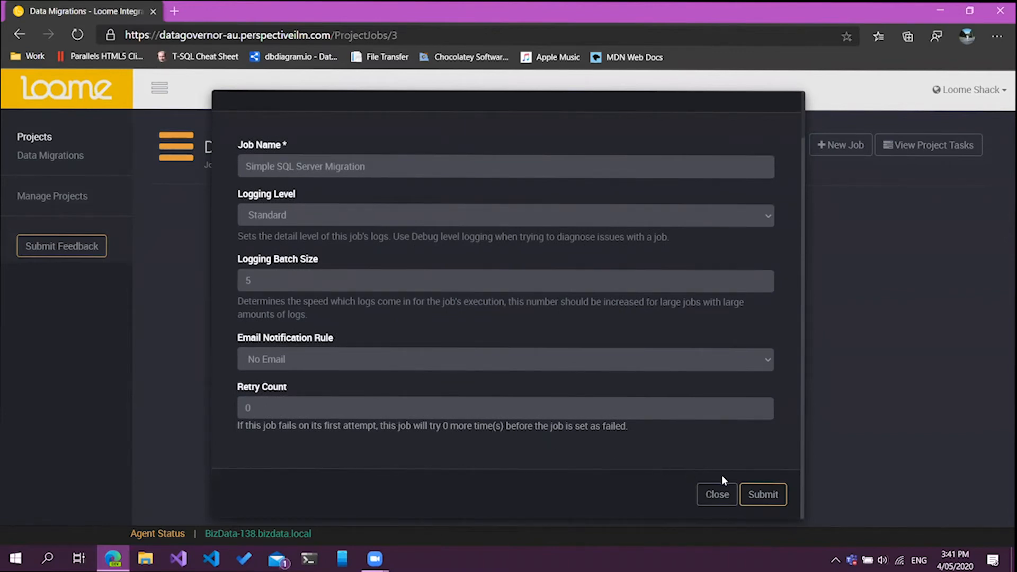
left_click(772, 496)
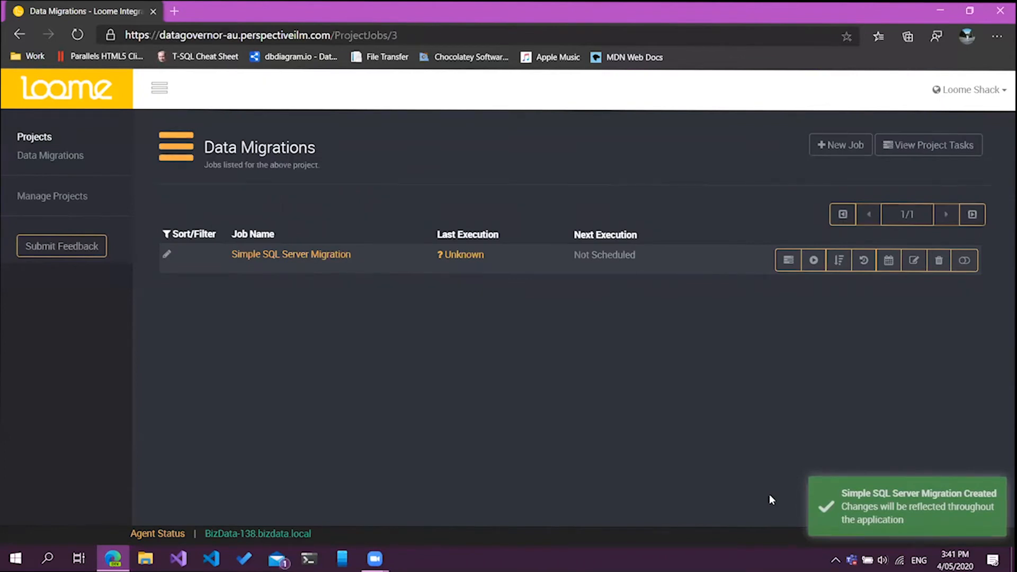
Step: Start a Data Migration task named "SQL Server Migration" in the Simple SQL Server Migration job, running on agent BizData-138.bizdata.local
left_click(282, 255)
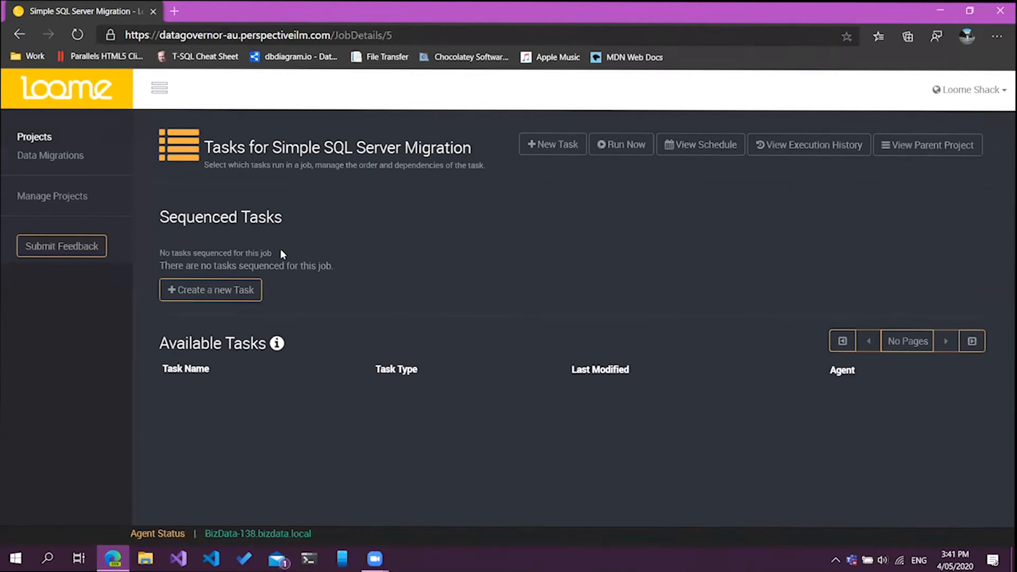
left_click(541, 142)
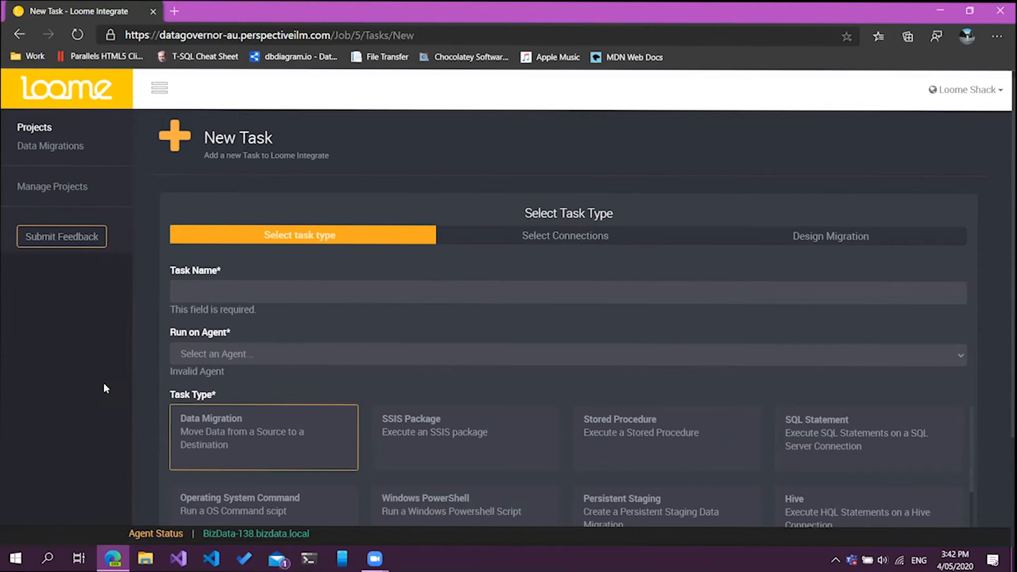
left_click(194, 295)
type("SQL Server Migrati")
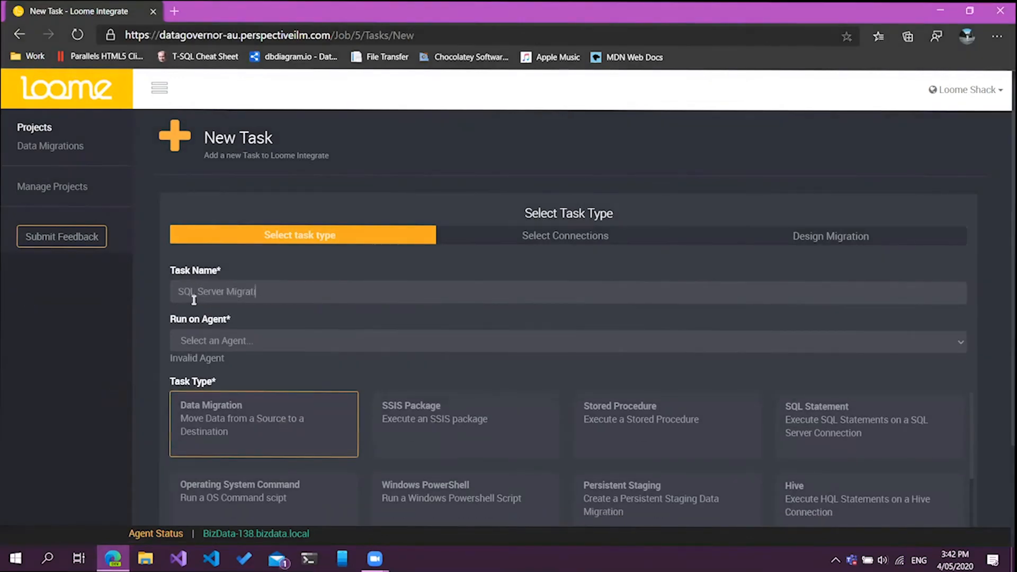
type("on")
scroll(142, 308, "down", 1)
left_click(215, 310)
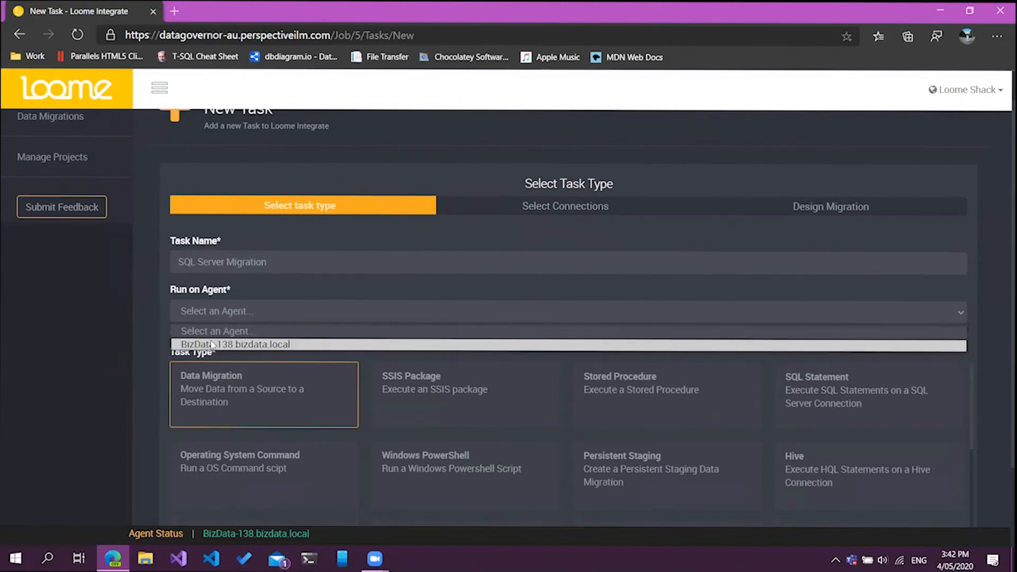
left_click(213, 345)
scroll(100, 355, "down", 1)
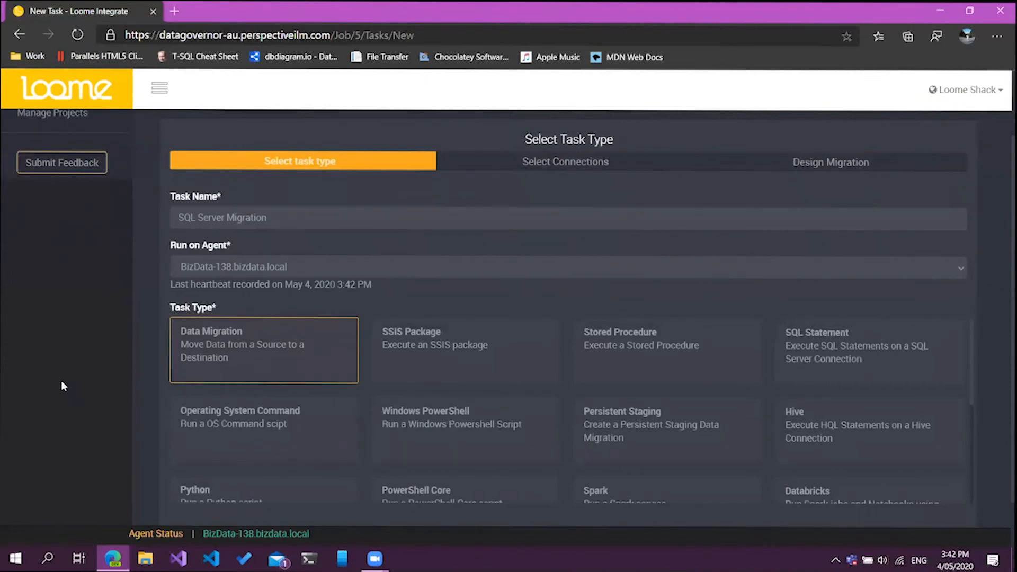
scroll(62, 380, "down", 1)
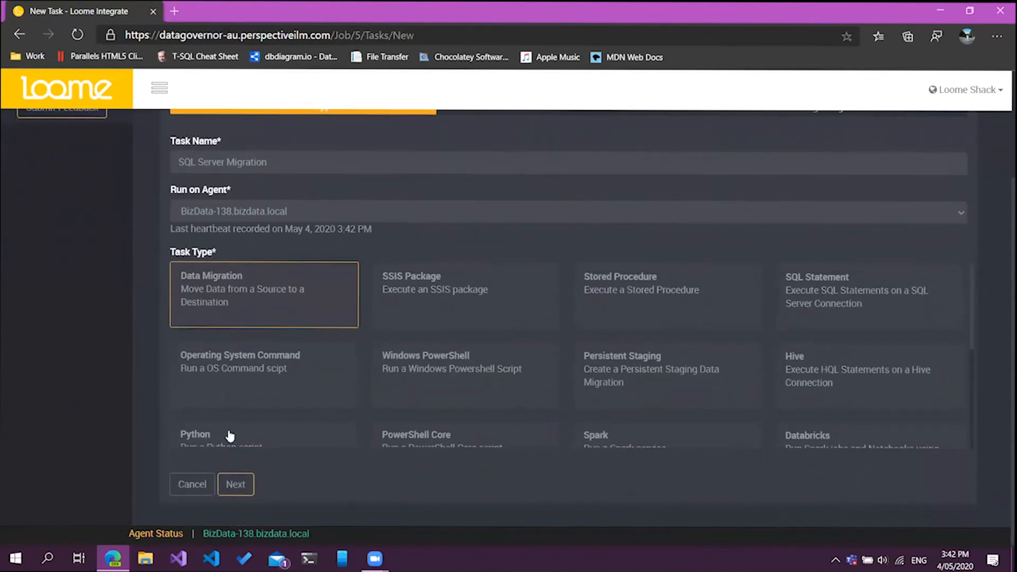
left_click(238, 486)
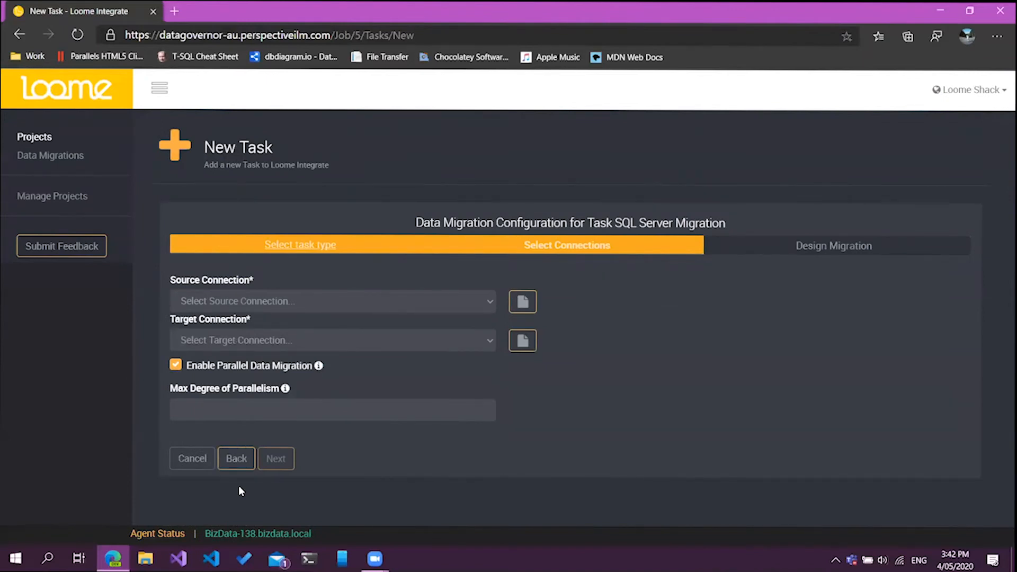
Step: Set the task's source to Loome Shack Example with schema SalesLT and its target to SQL Server Output with schema dbo
left_click(249, 304)
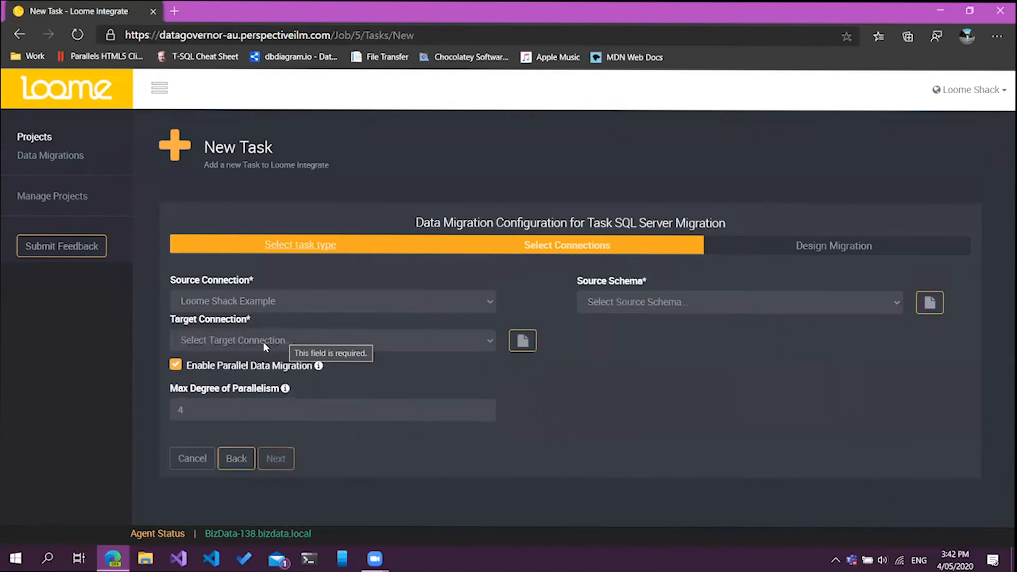
left_click(272, 342)
left_click(243, 386)
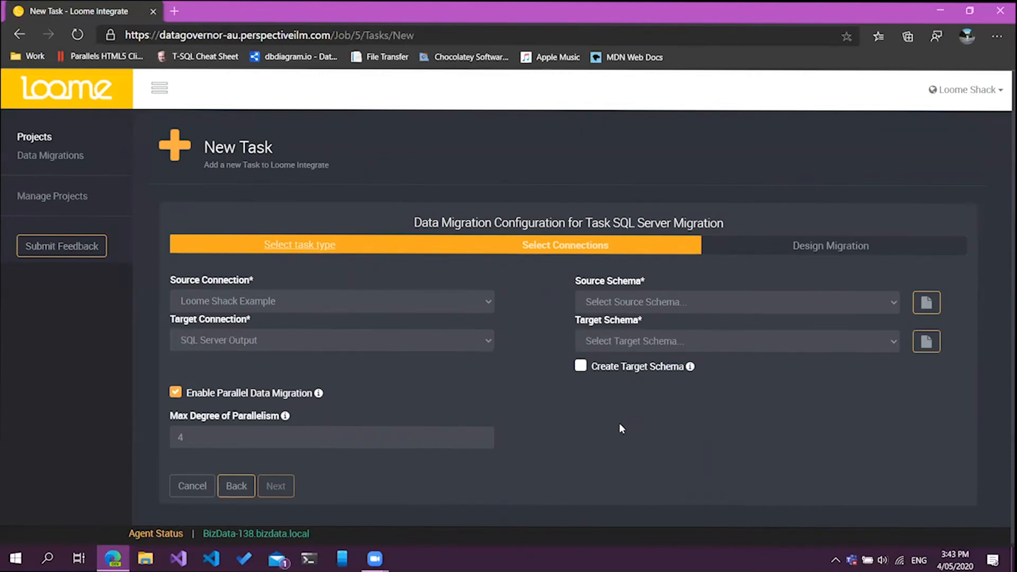
left_click(590, 301)
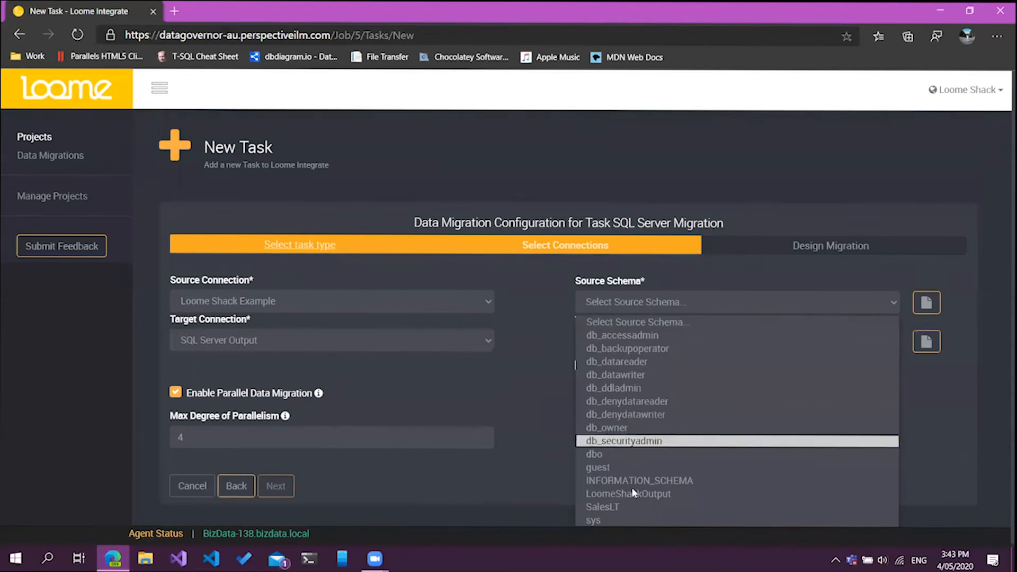
left_click(627, 507)
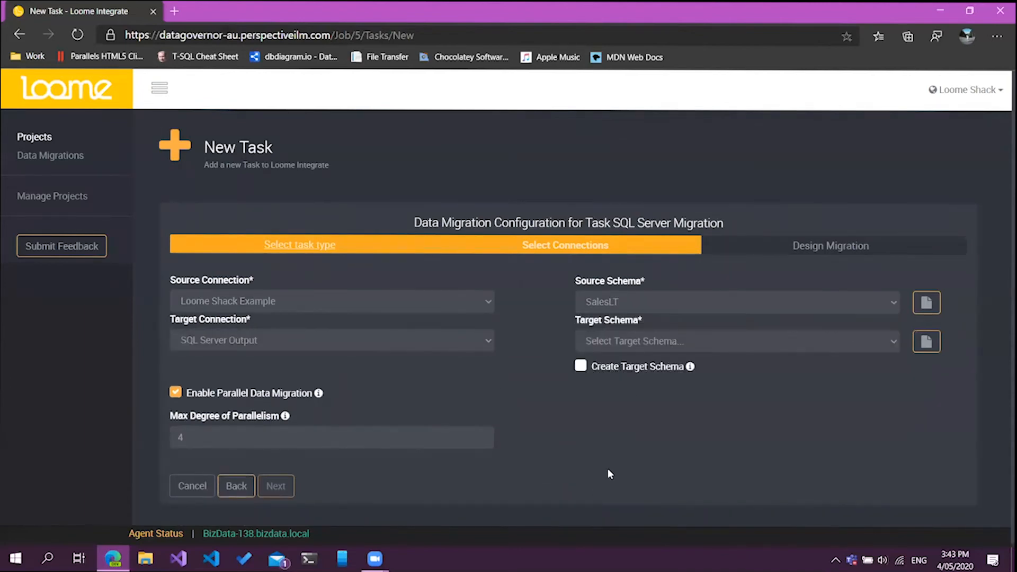
left_click(590, 343)
left_click(591, 493)
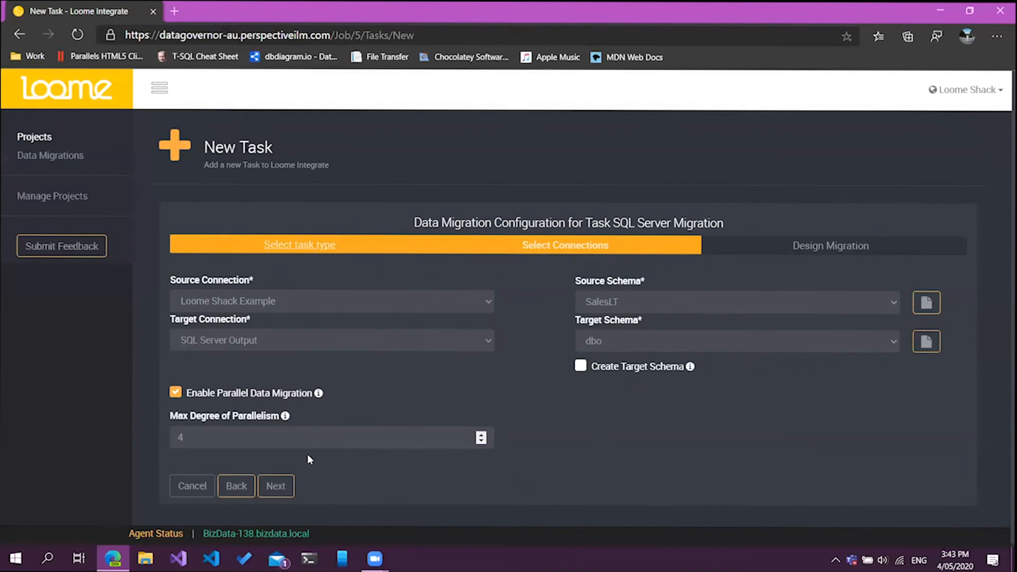
left_click(276, 487)
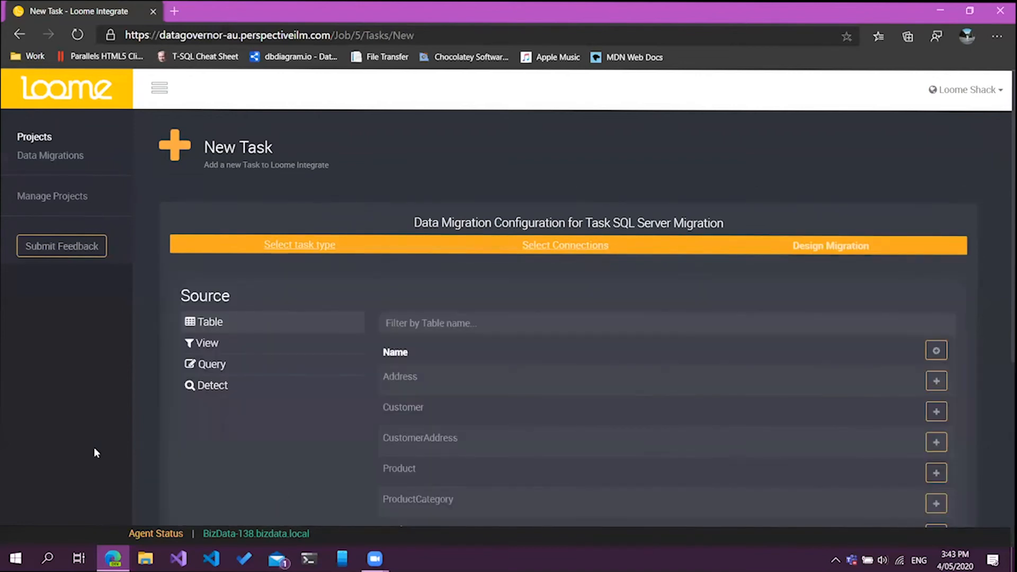
Step: Add the Customer and Product source tables to the migration's targets
scroll(96, 453, "down", 3)
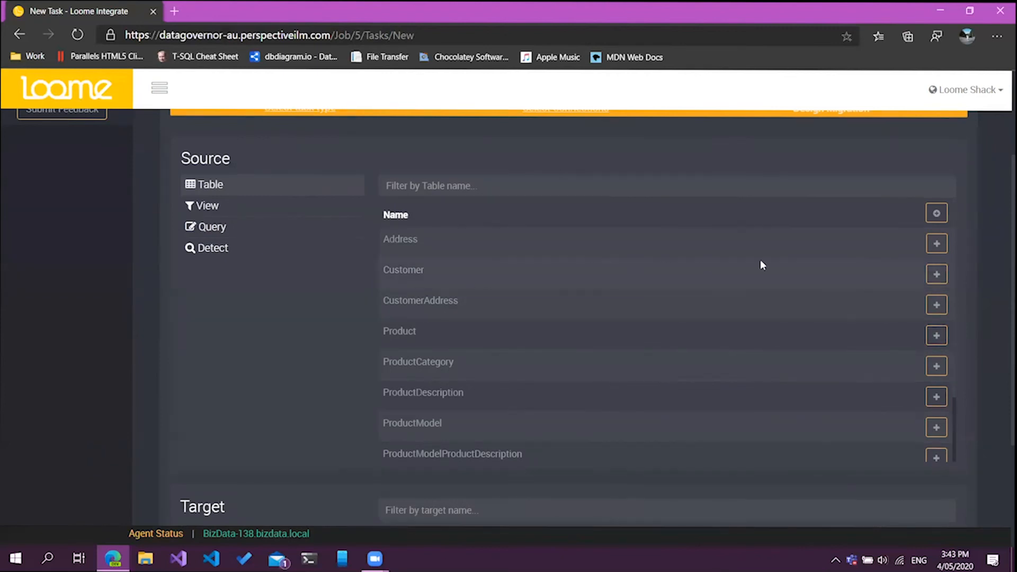
left_click(936, 274)
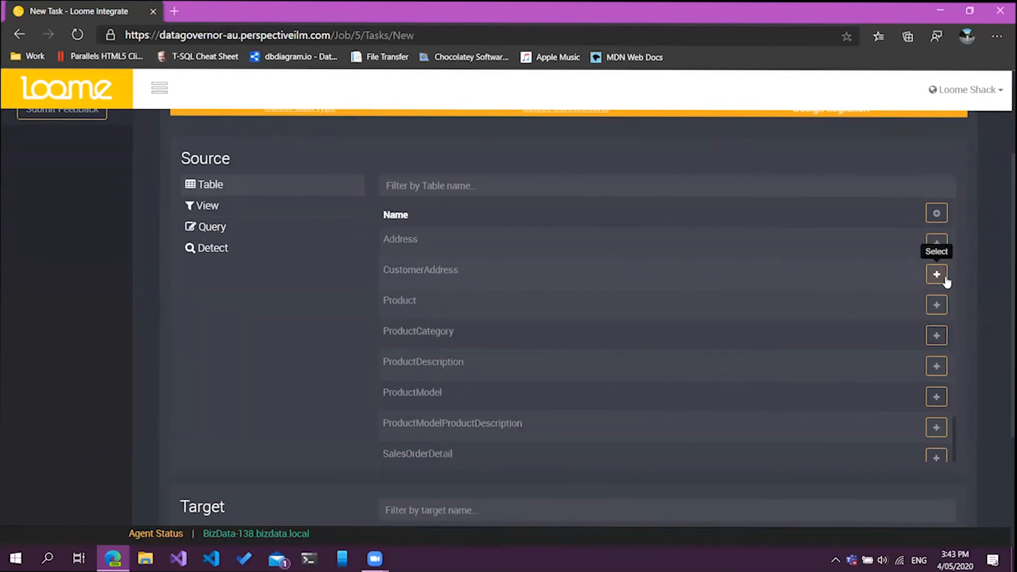
left_click(937, 305)
scroll(214, 321, "down", 3)
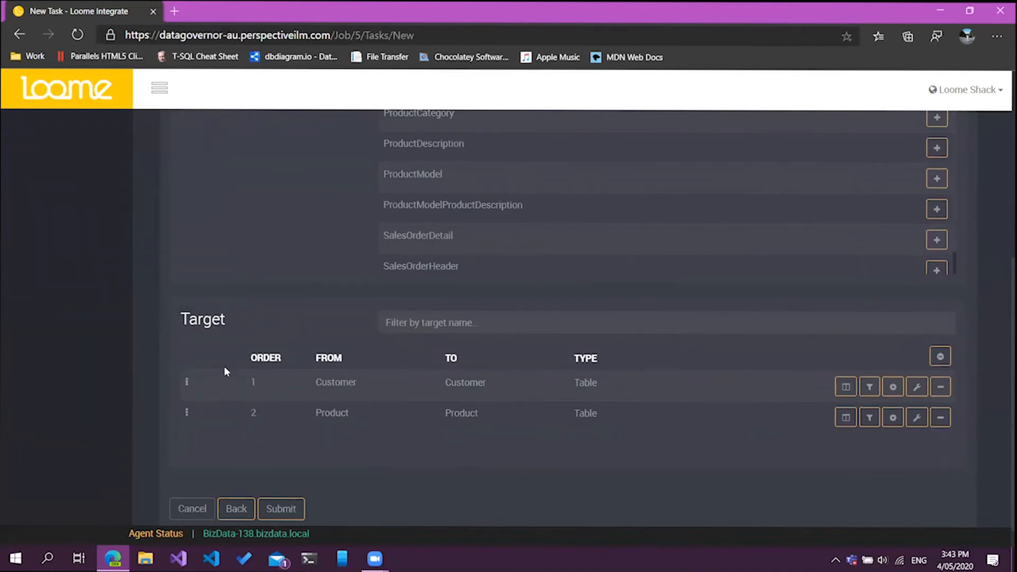
Step: Move the Product table ahead of Customer in the target order and submit the migration task
left_click_drag(187, 412, 190, 379)
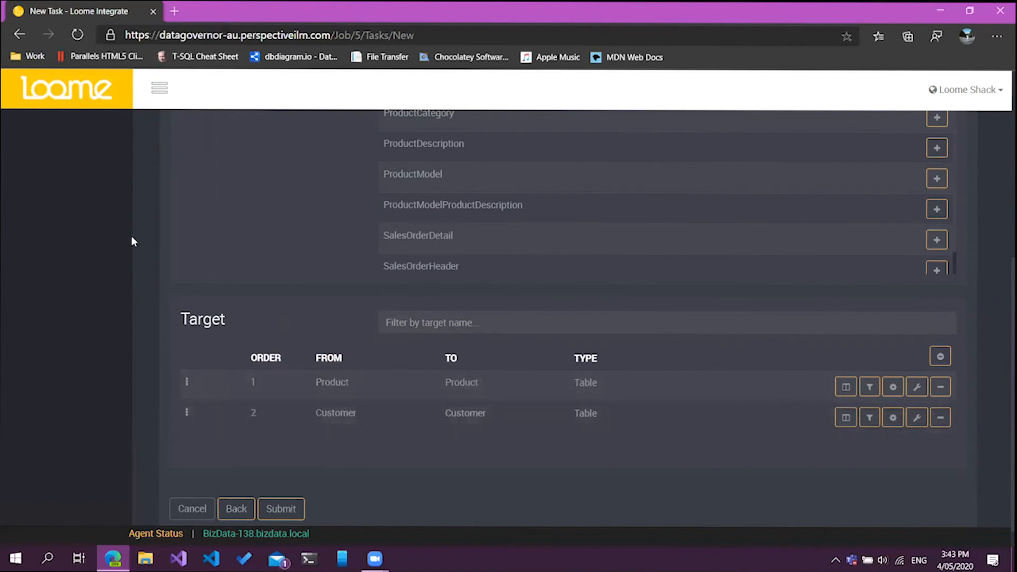
scroll(199, 284, "down", 1)
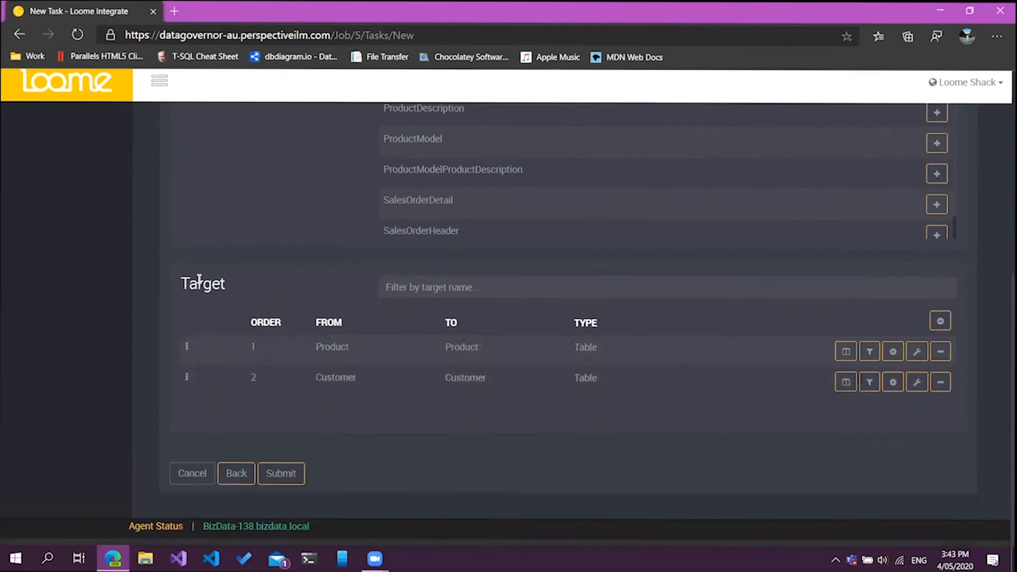
left_click(285, 485)
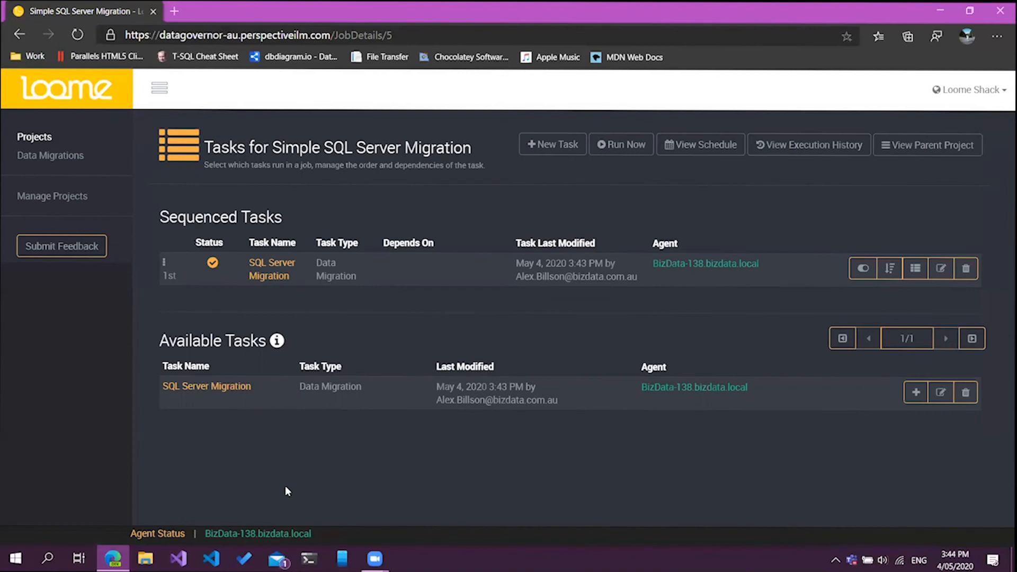
Step: Run the Simple SQL Server Migration job as a one-off execution
left_click(615, 144)
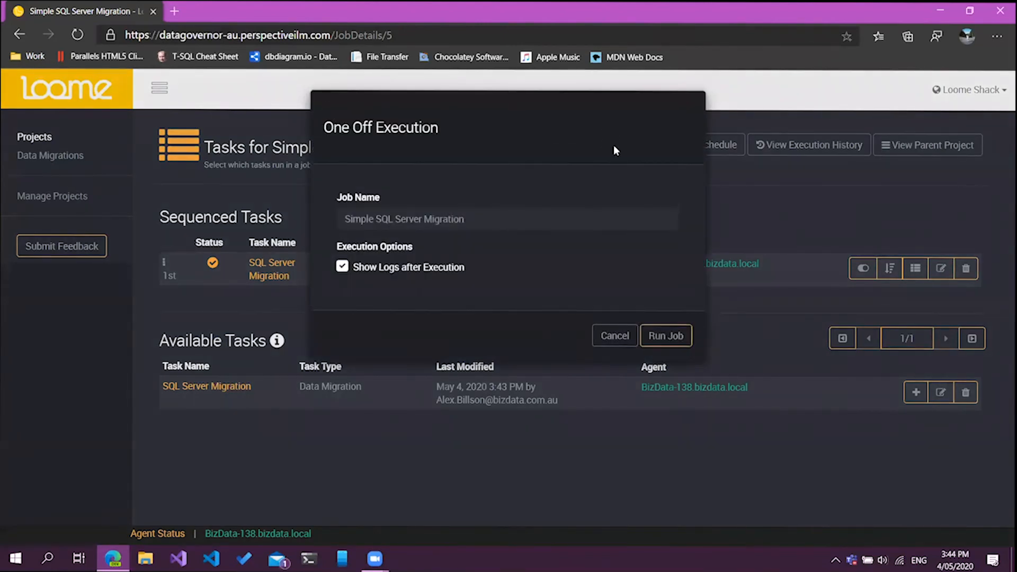
left_click(687, 344)
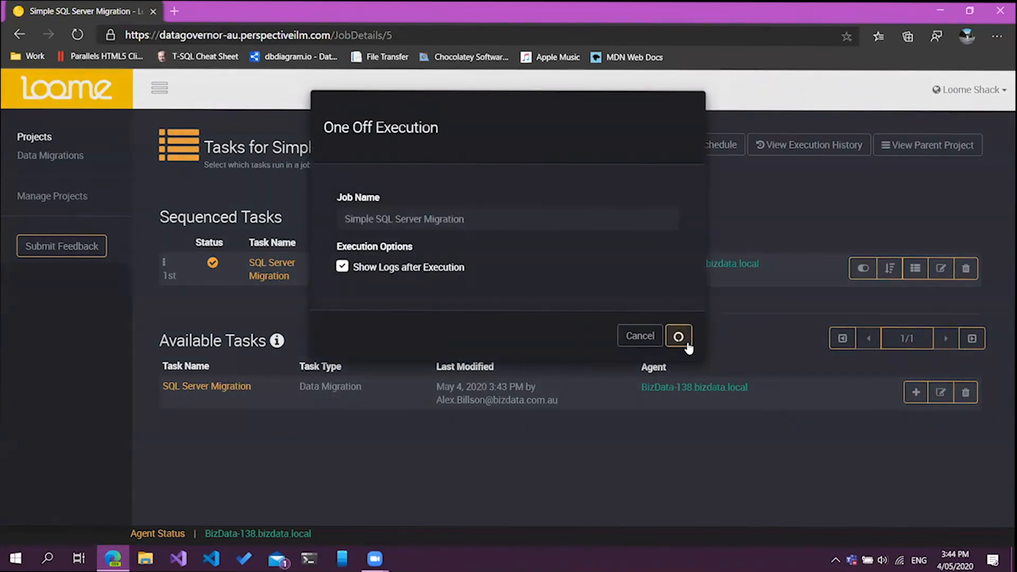